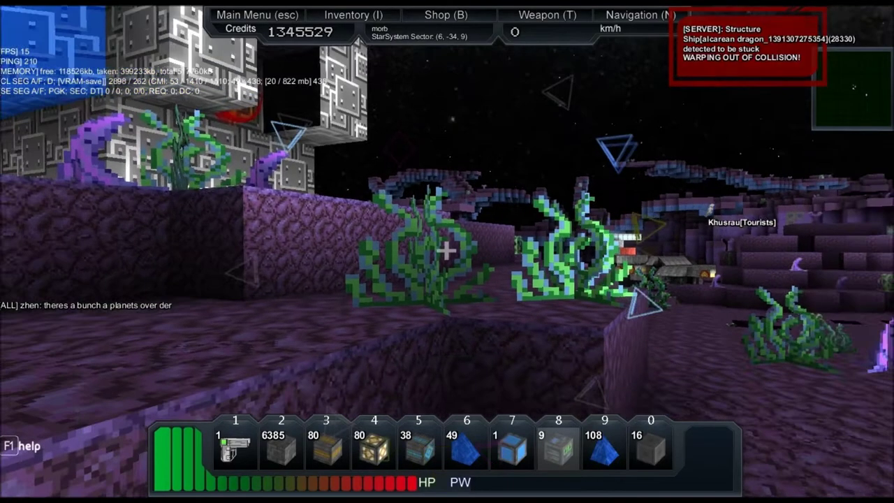
- Equip the salvage beam from slot 1, then switch to slot 7 beside the crashed hull
key("1")
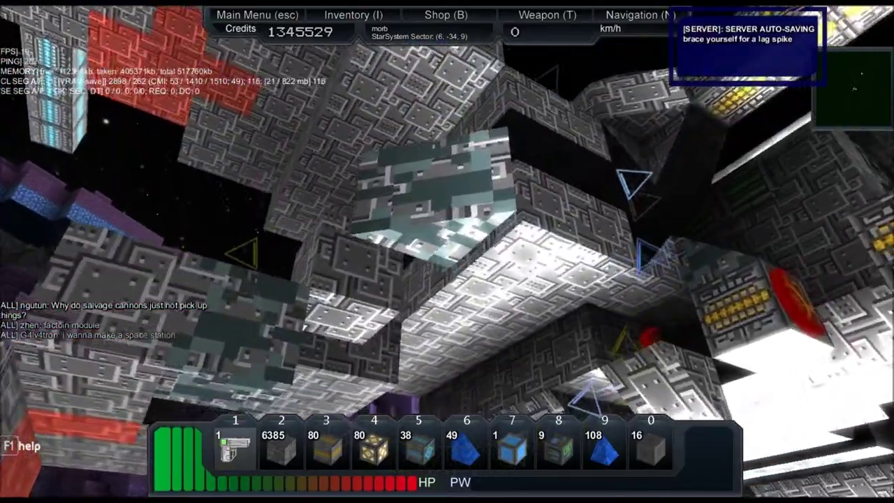
key("7")
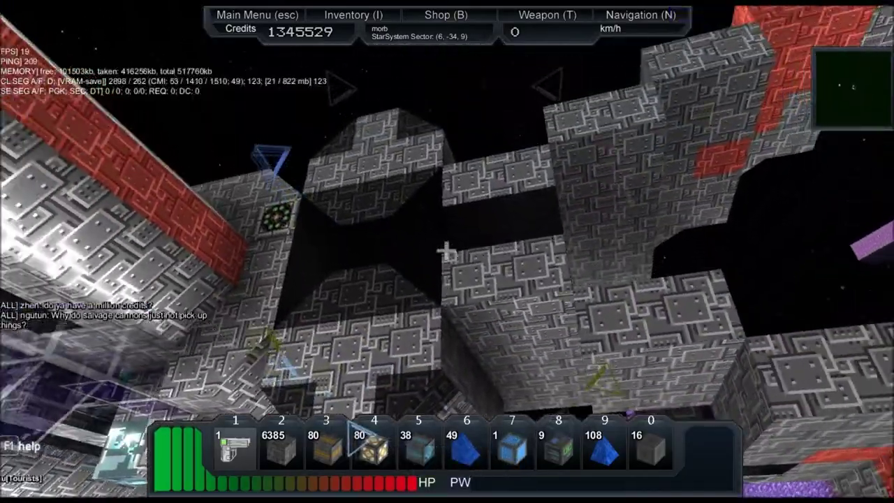
- Cycle hotbar slots 4, 7 and 8 around the wreck, then salvage a grey hull block
key("4")
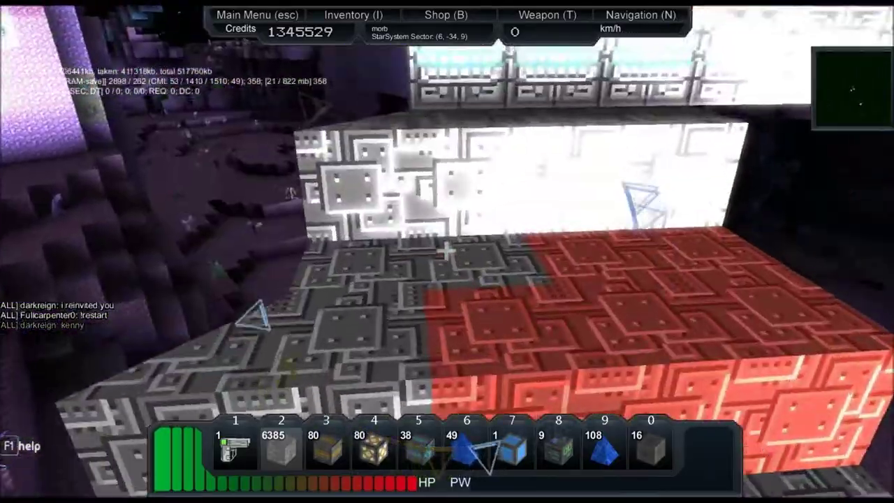
key("7")
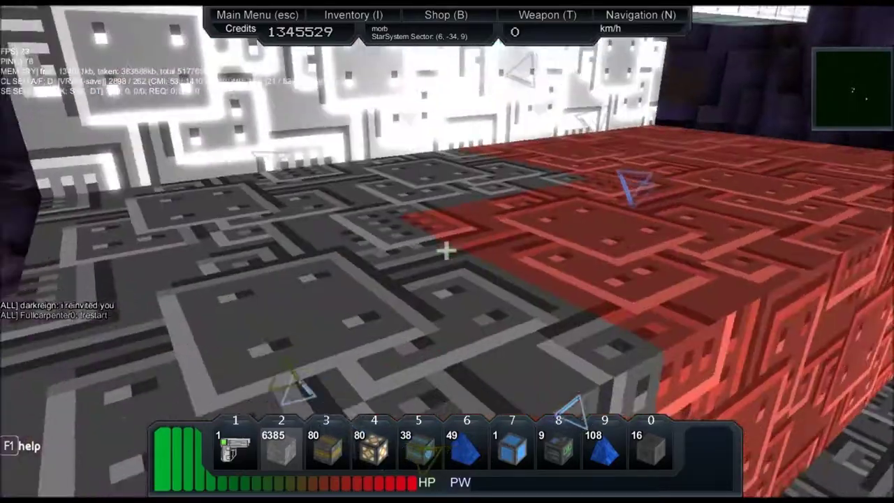
key("8")
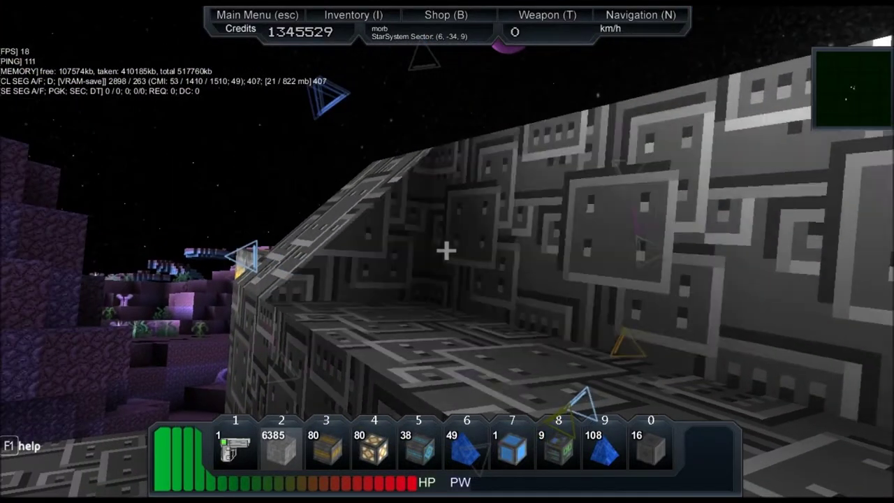
right_click(447, 251)
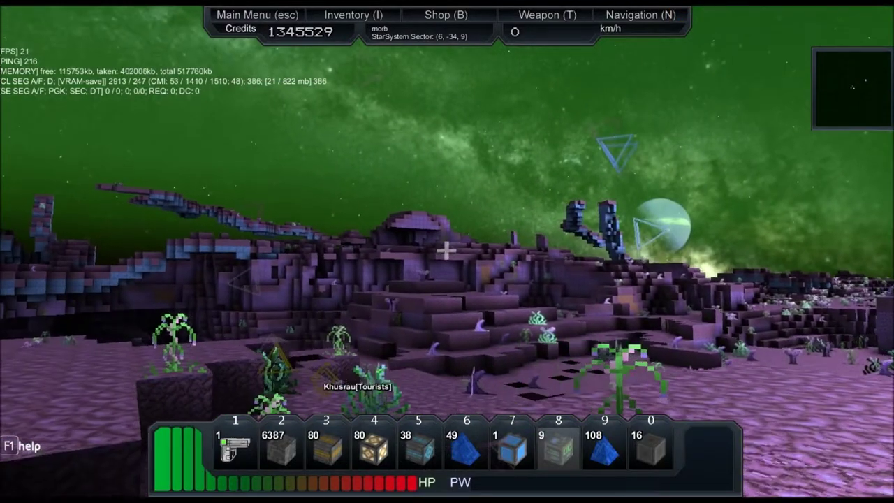
- Hold the Gravity Unit from slot 8, walk to the Remora 1's core and enter it
key("8")
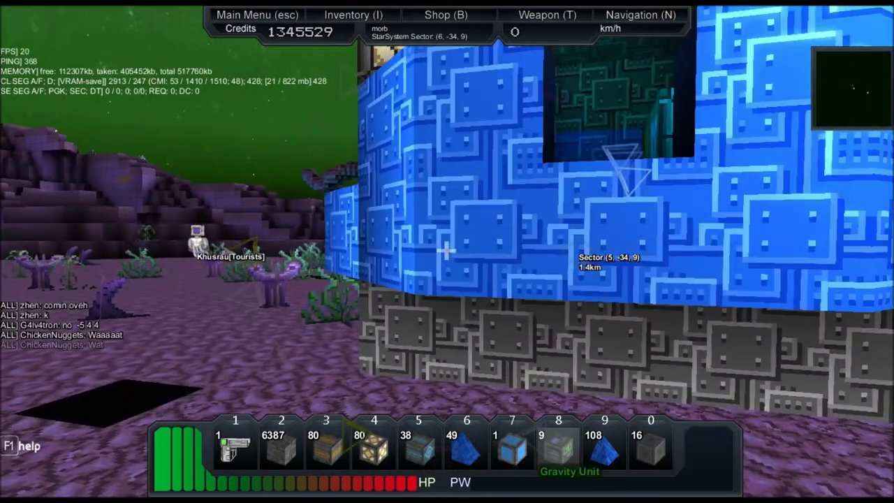
key("w")
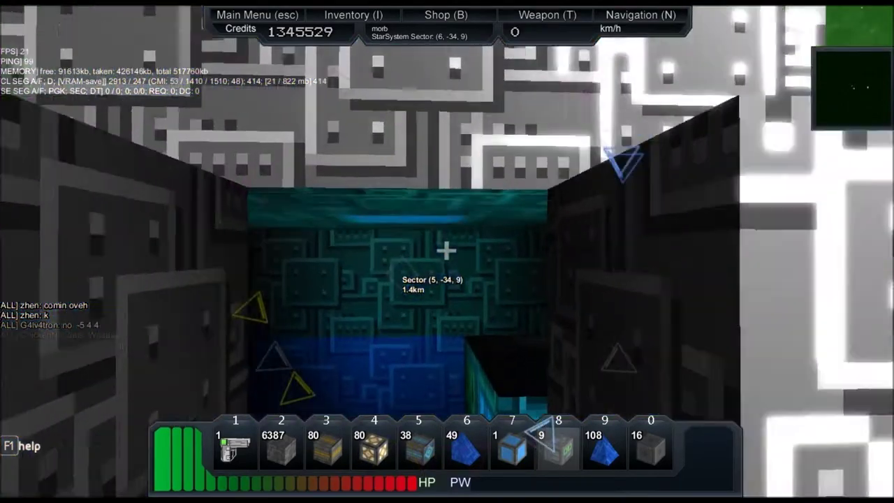
key("w")
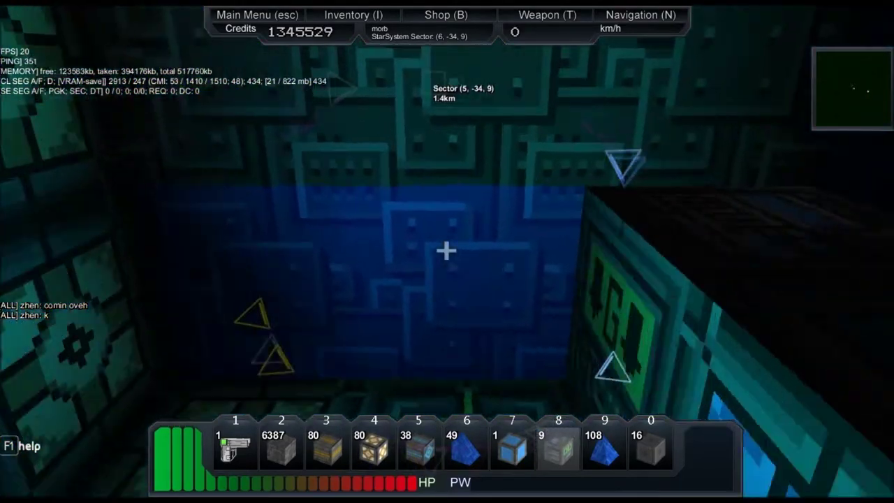
key("w")
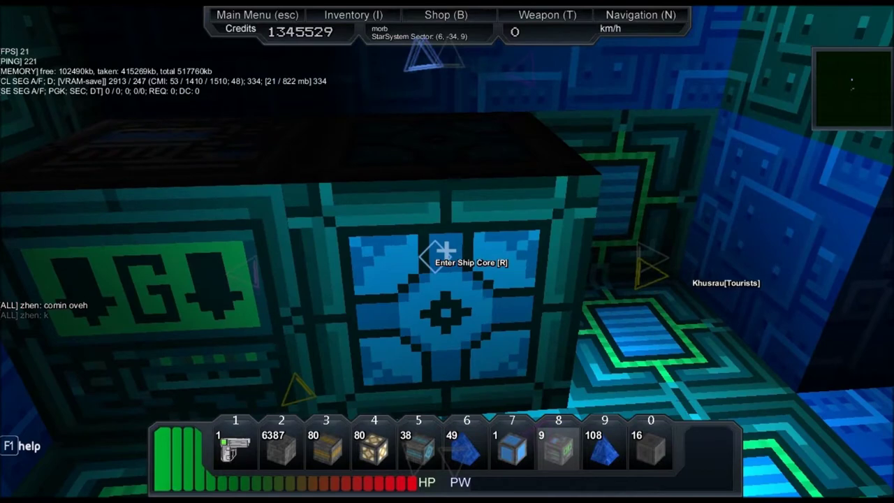
key("r")
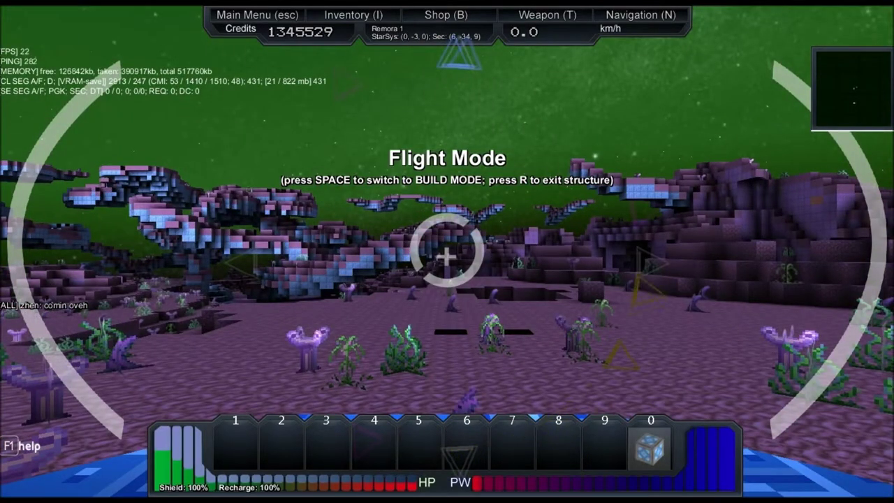
- Thrust the Remora 1 off the purple planet into space at about 27 km/h
left_click_drag(447, 251, 447, 349)
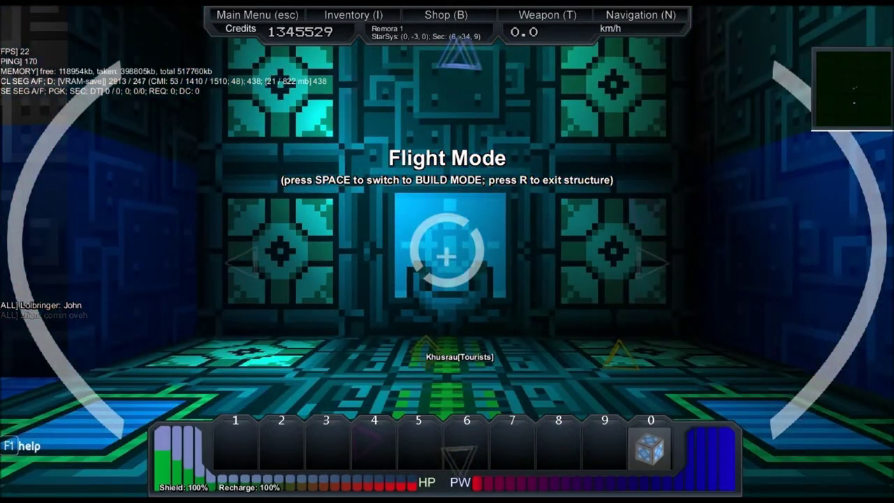
scroll(447, 251, "down", 5)
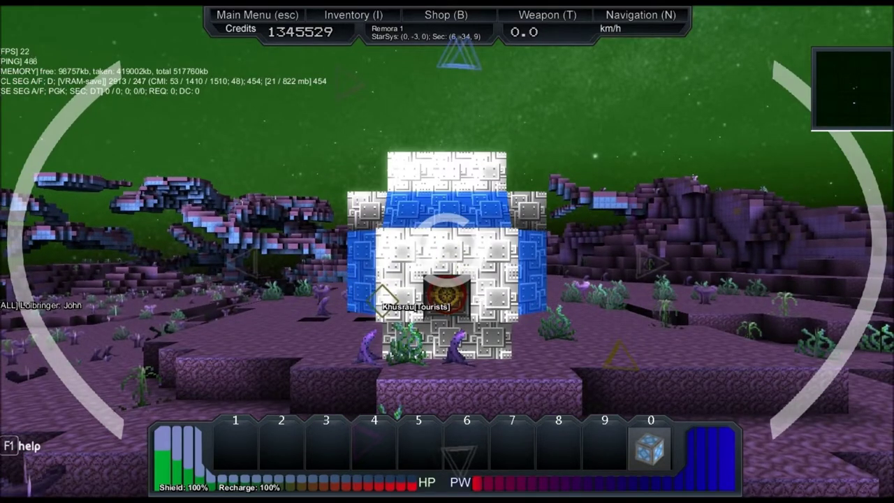
scroll(447, 252, "up", 5)
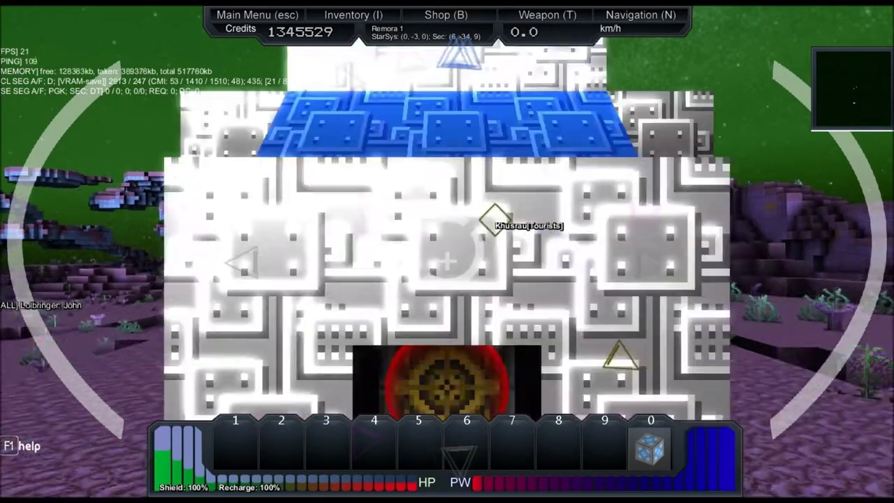
scroll(447, 251, "up", 5)
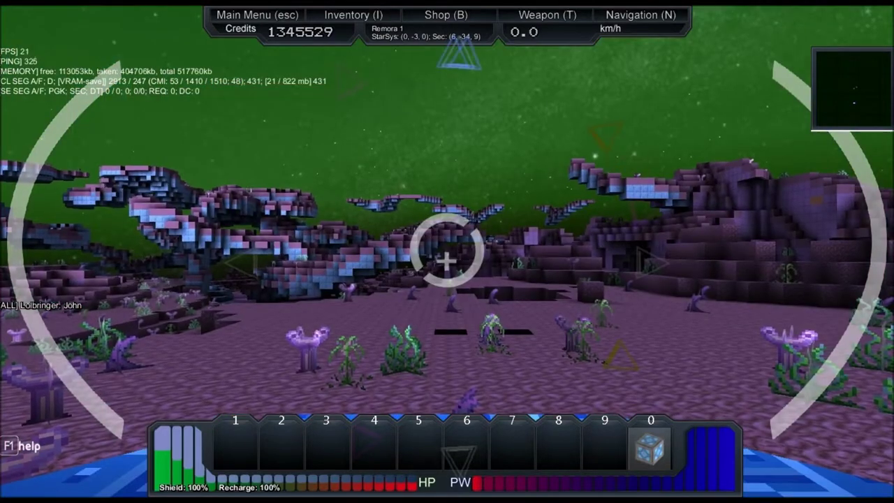
key("w")
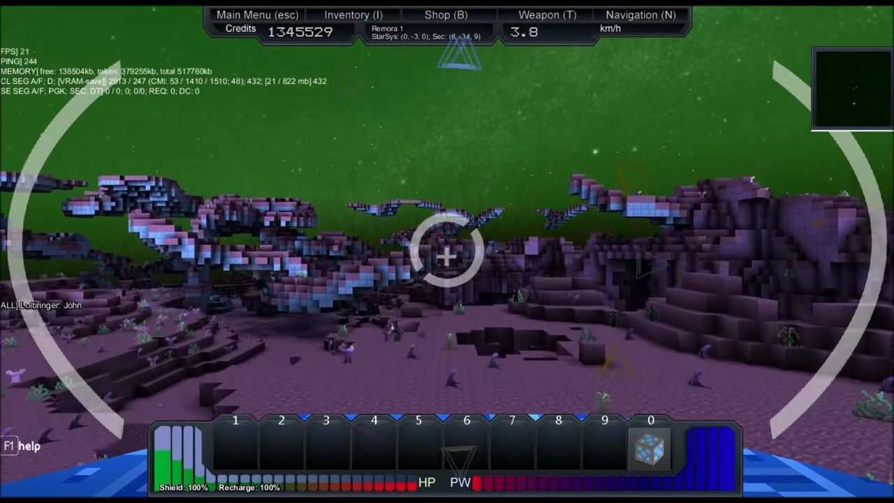
key("w")
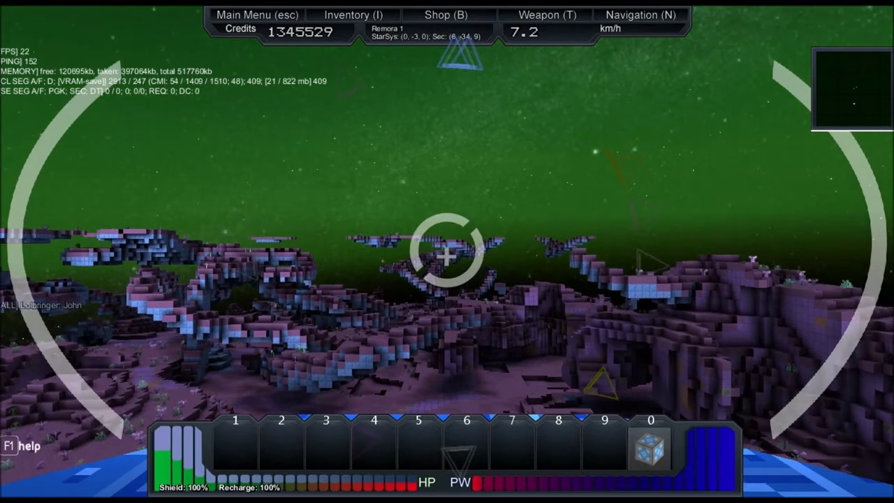
key("w")
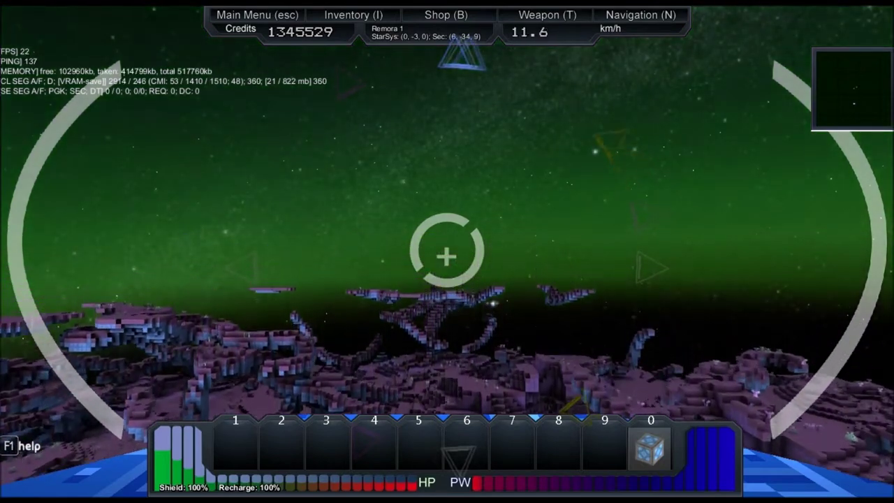
key("w")
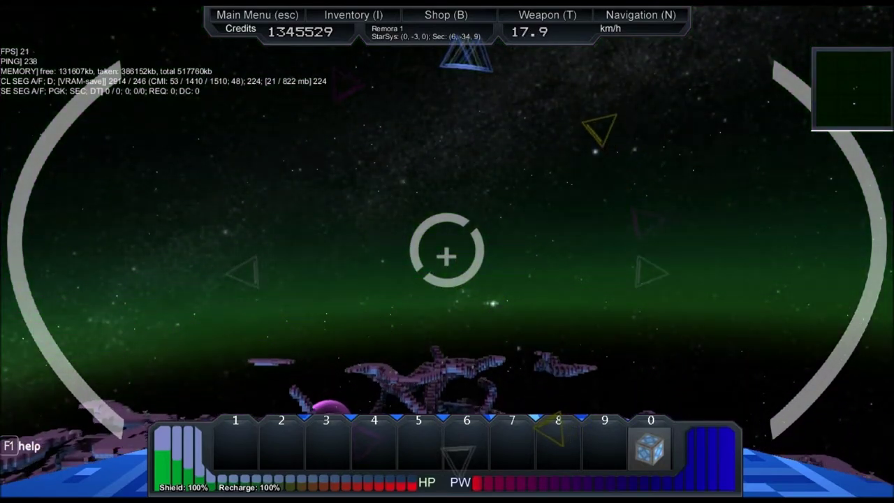
key("w")
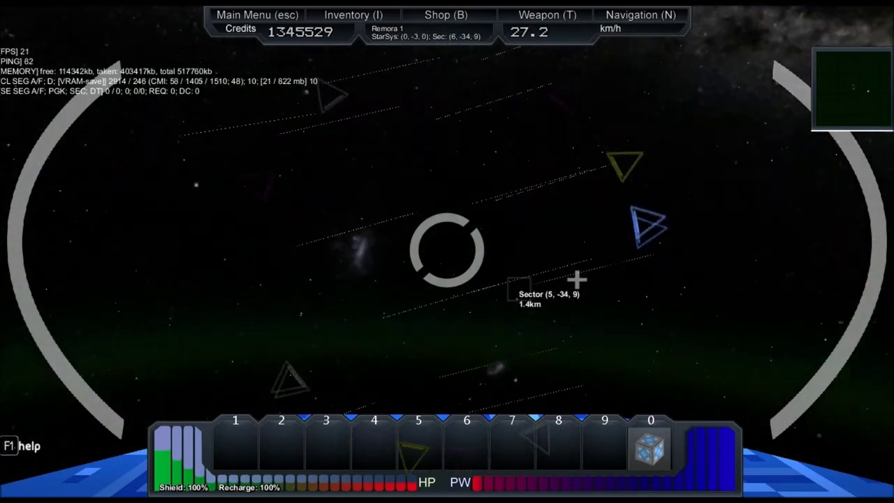
- Turn the shuttle toward the distant blue ship, accelerate, then slow while nearing it
left_click_drag(577, 280, 445, 254)
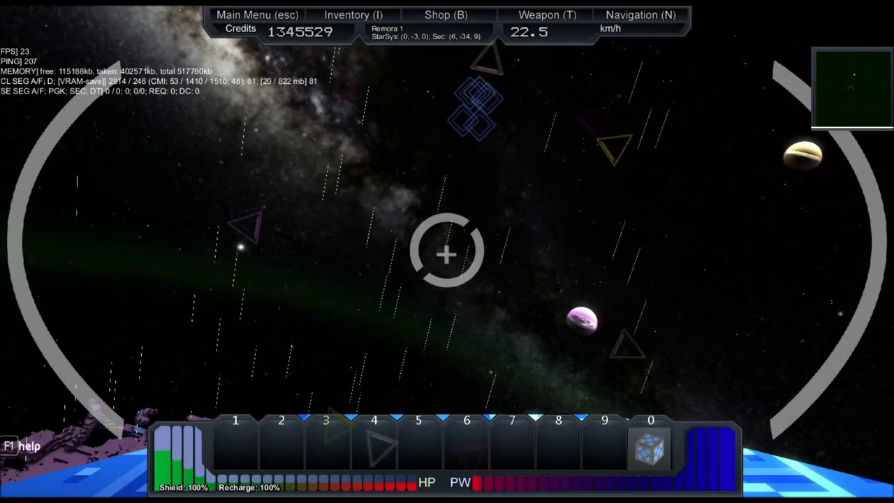
key("w")
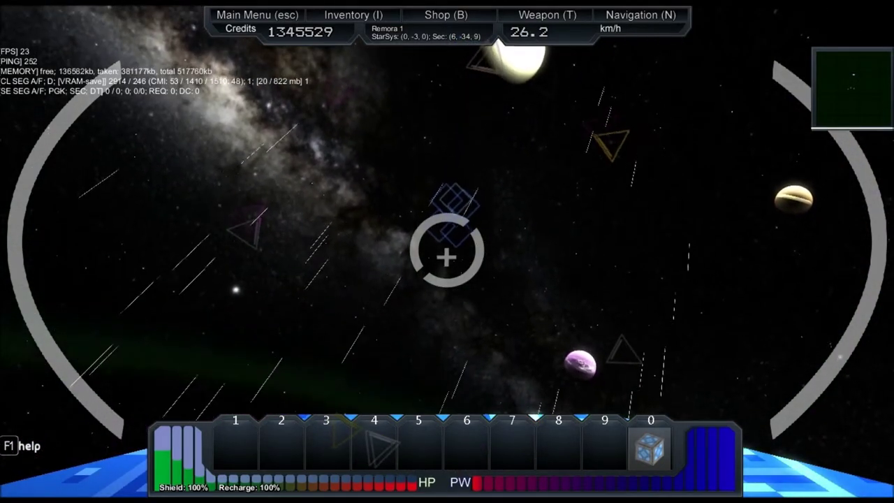
key("w")
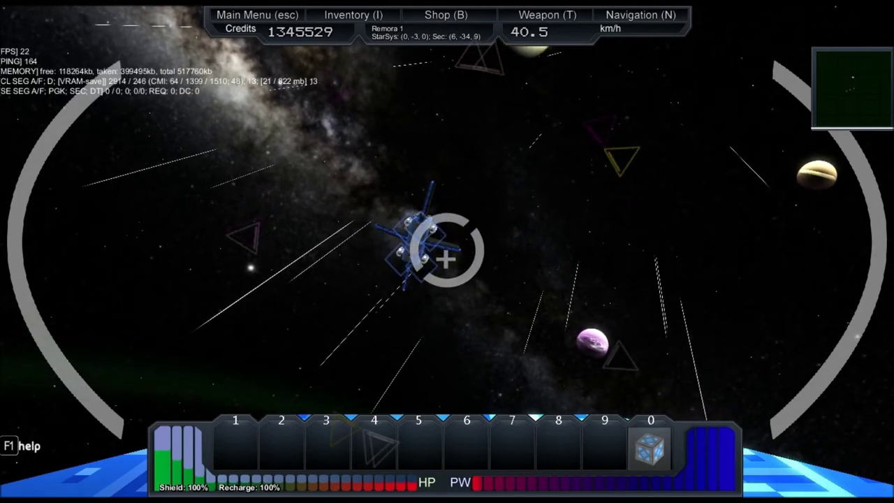
key("w")
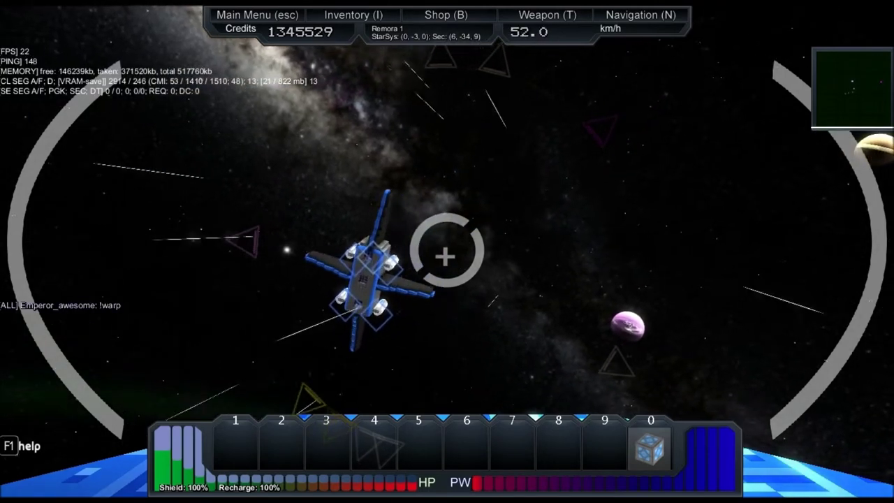
key("s")
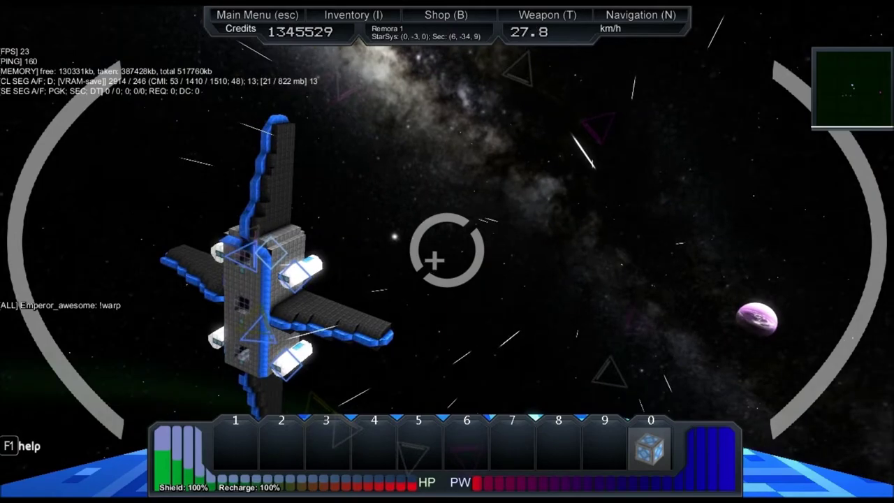
- Swing away from the ship, reach about 44 km/h, then brake to 0.0 km/h
left_click_drag(447, 251, 489, 209)
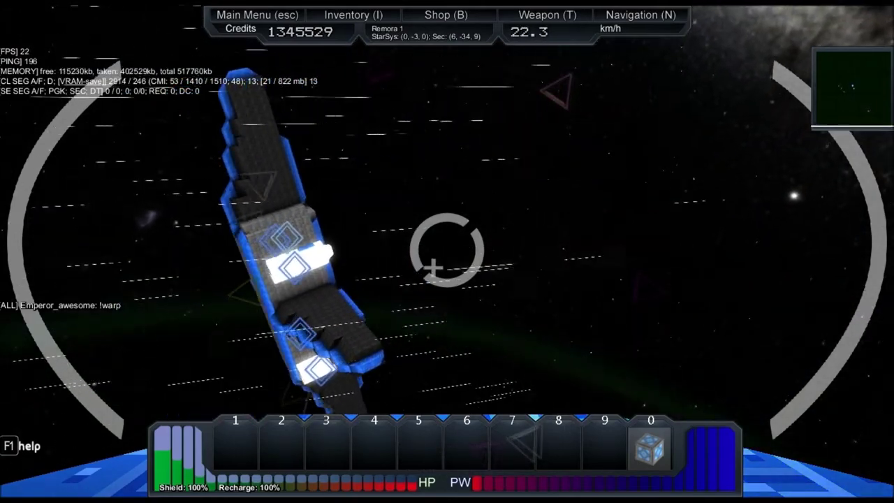
left_click_drag(447, 251, 349, 252)
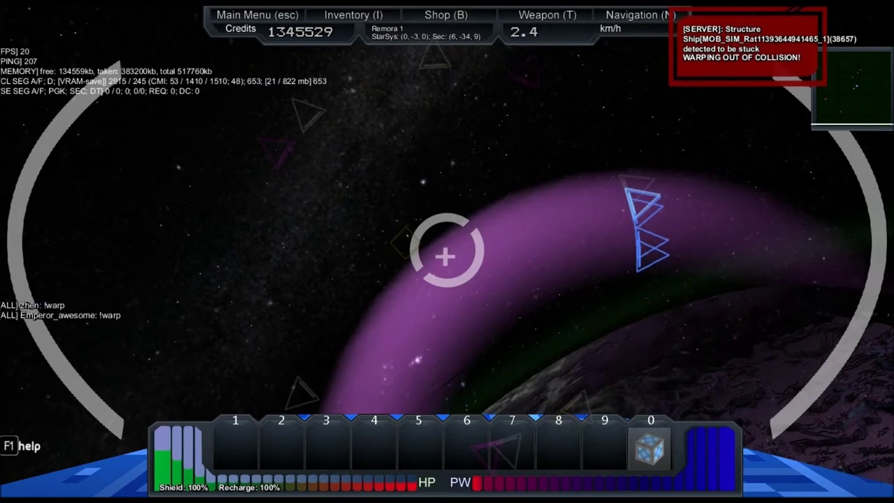
key("w")
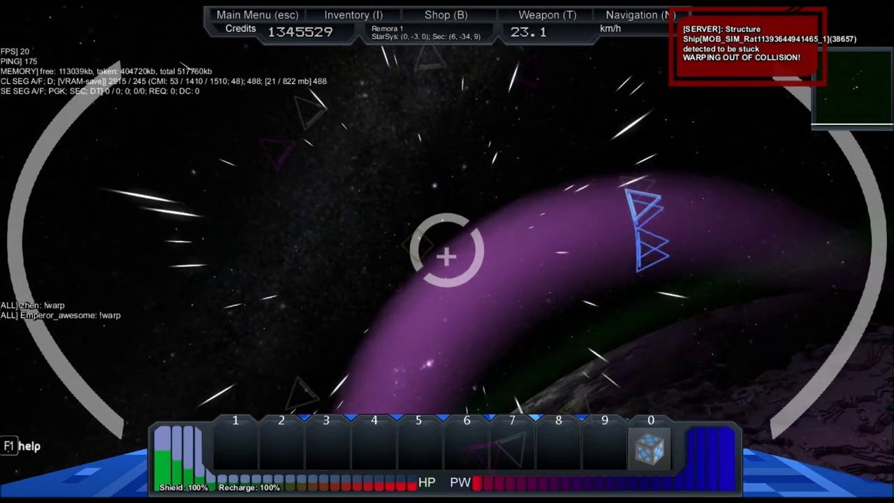
key("w")
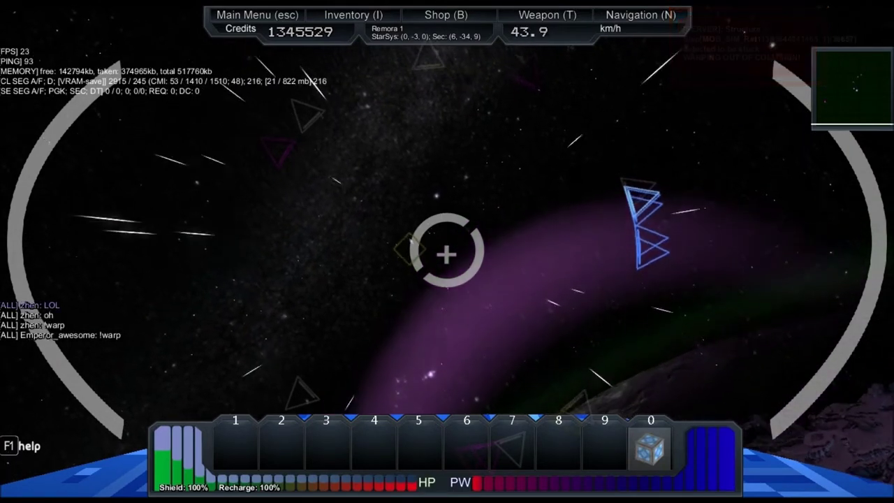
key("w")
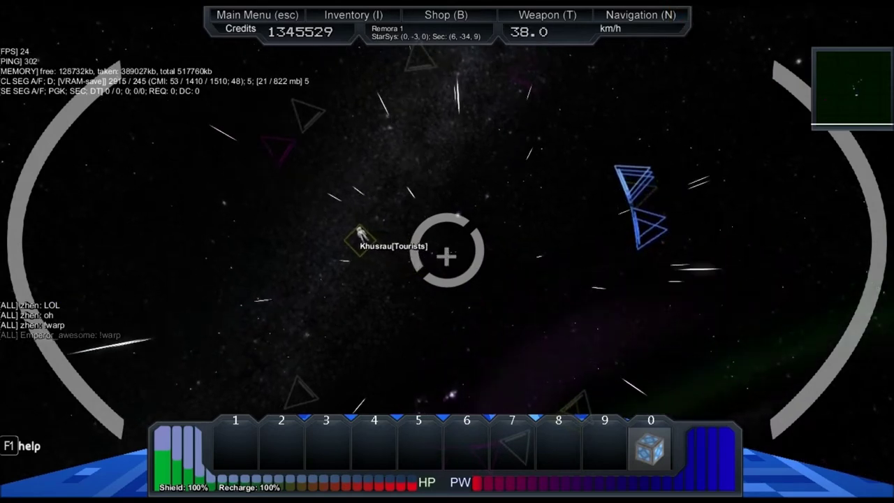
key("s")
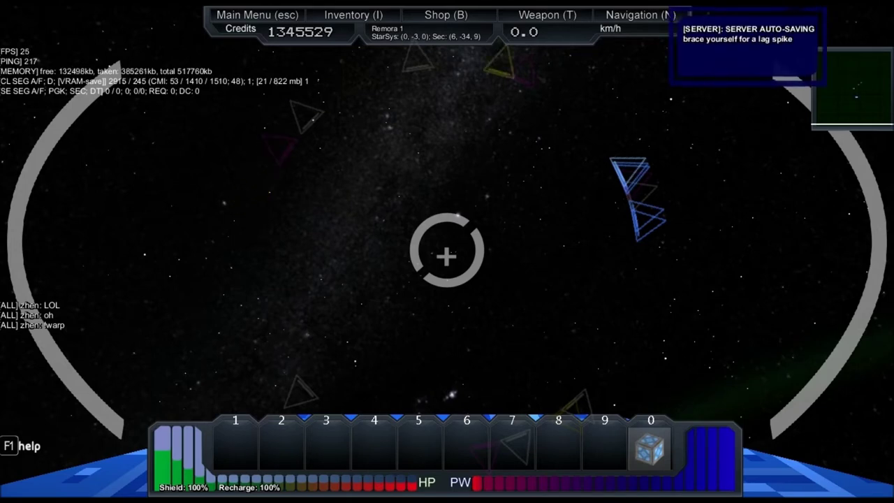
left_click_drag(447, 252, 349, 251)
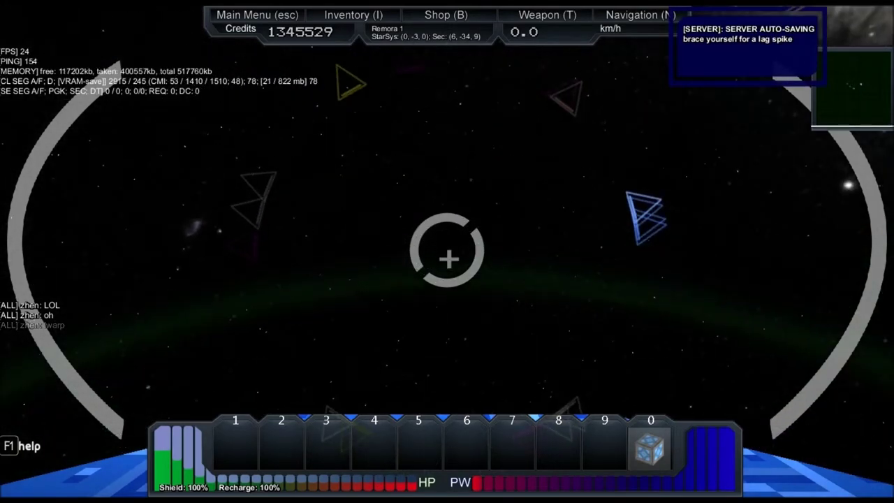
- Face the blue-and-grey station, fly toward it, and slow on approach
left_click_drag(447, 251, 279, 251)
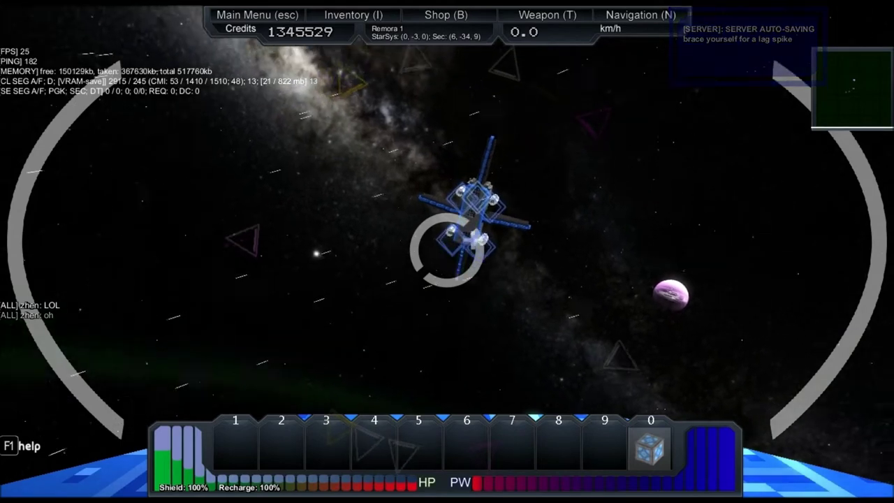
key("w")
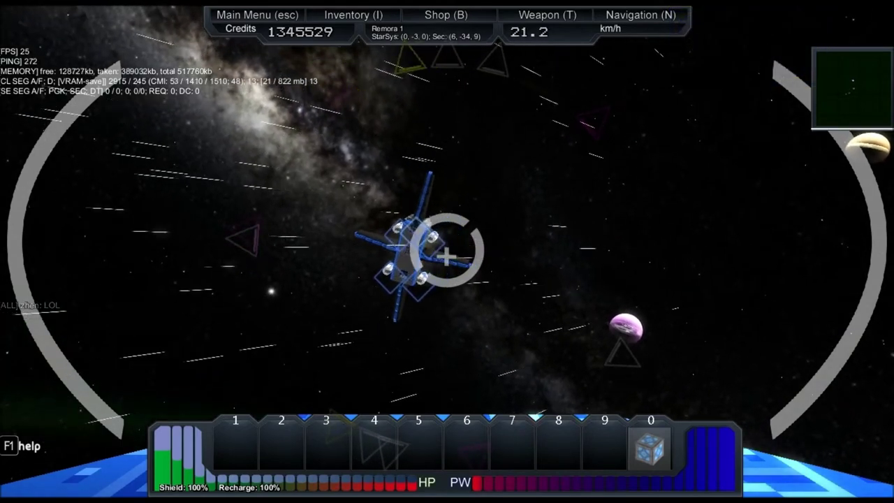
key("w")
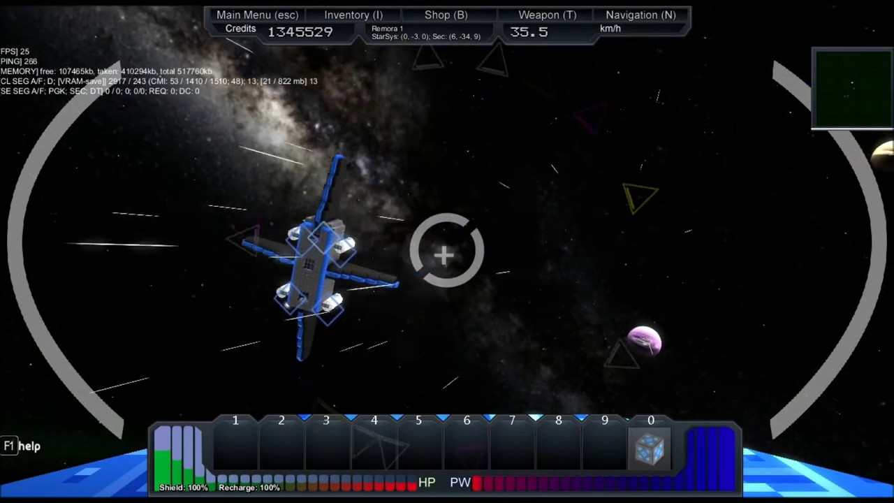
left_click_drag(447, 251, 349, 252)
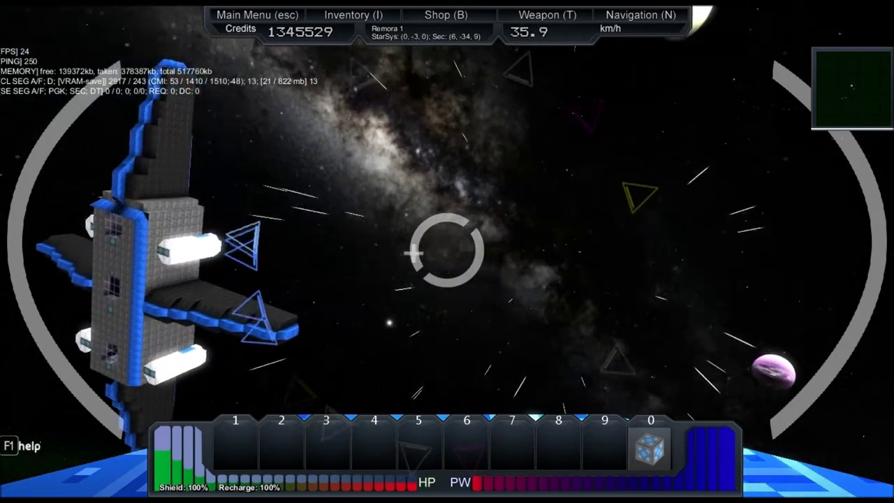
key("s")
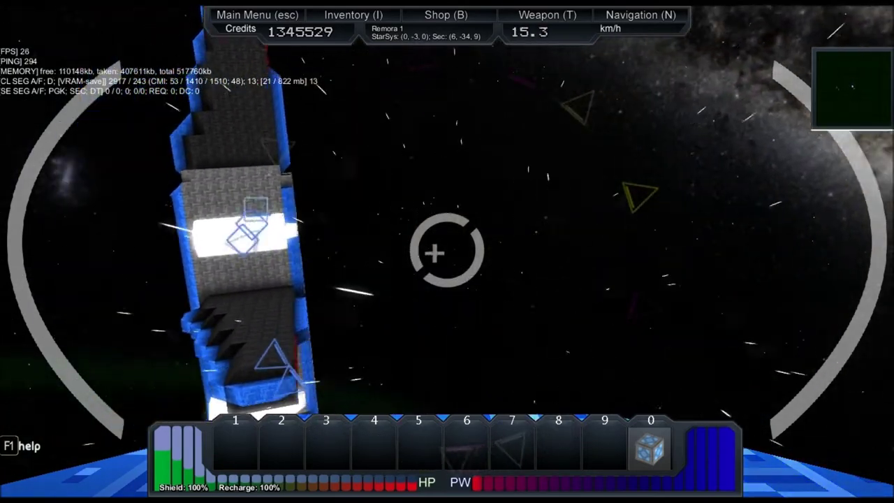
- Creep the shuttle in until it hovers in front of the station's central tower
key("w")
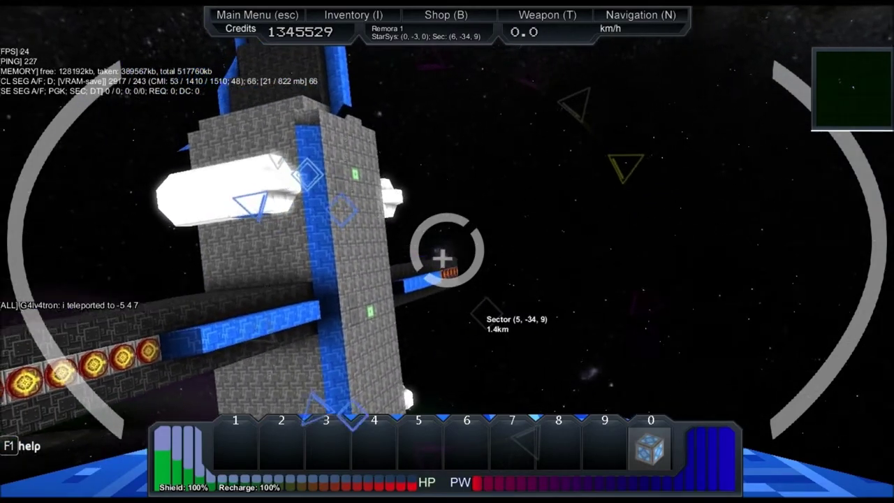
key("w")
key("w")
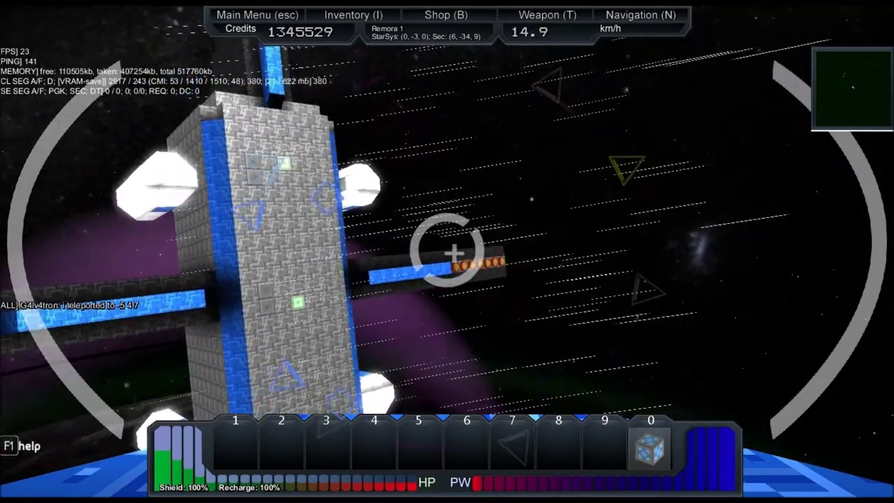
key("w")
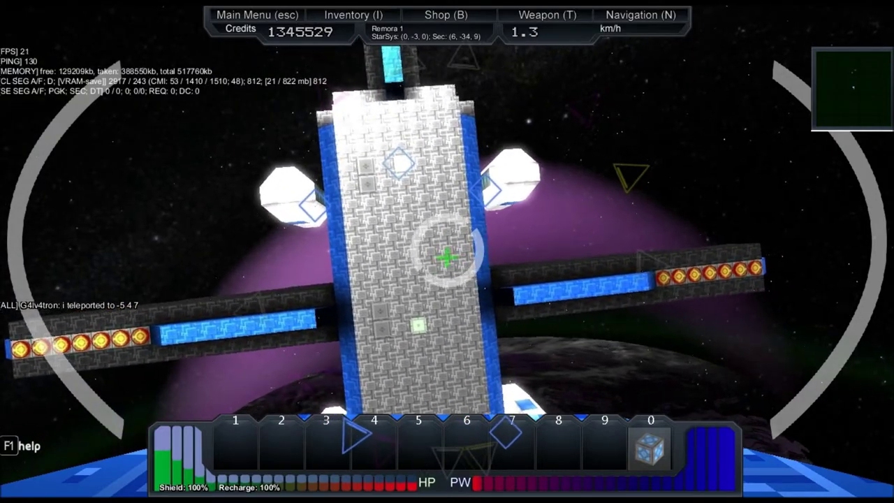
key("w")
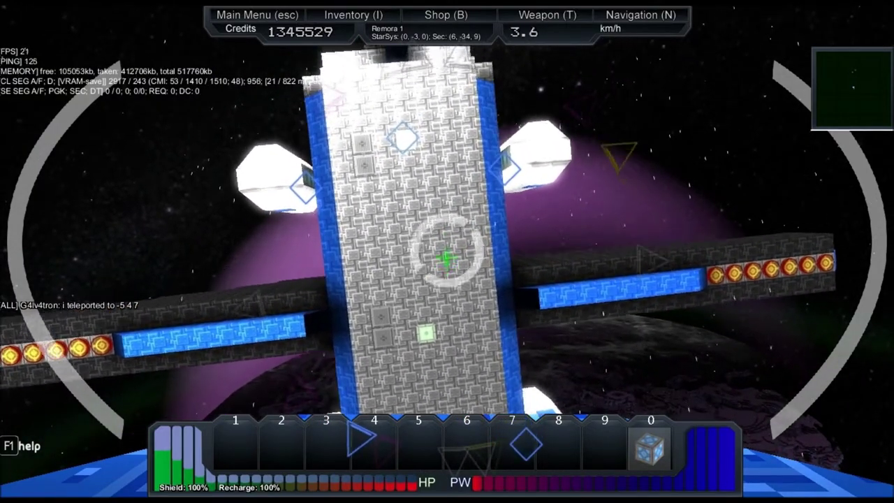
key("w")
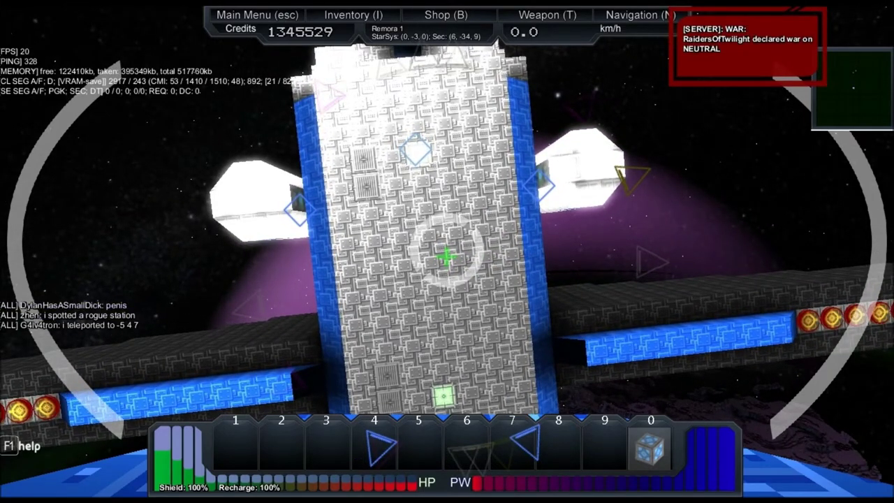
- Level the Remora 1 with the station and ease it over the flat grey deck
left_click_drag(447, 258, 447, 209)
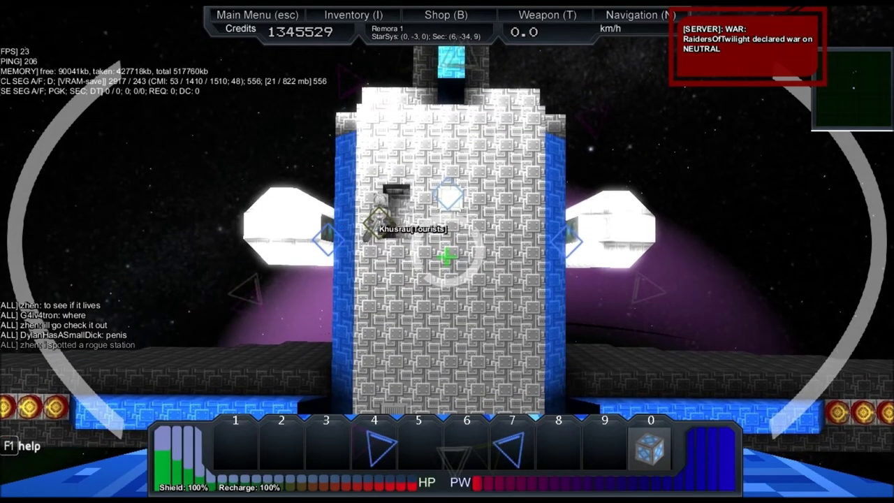
key("w")
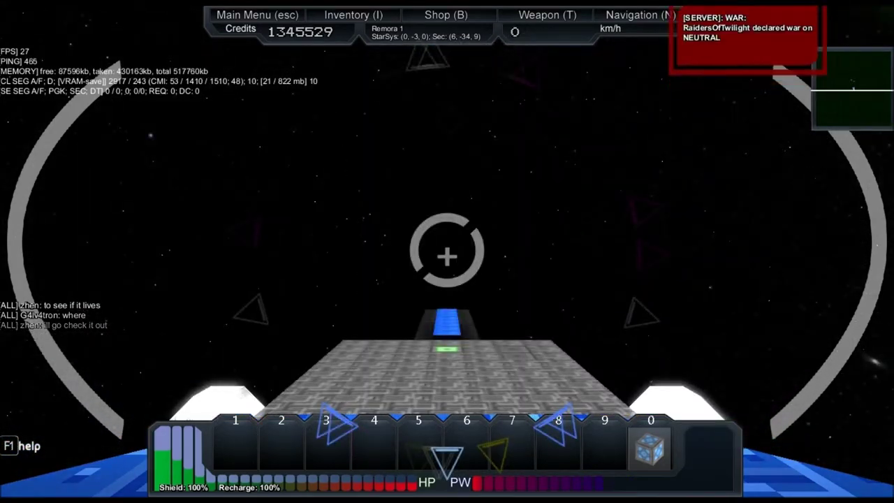
- Leave the Remora 1 cockpit and walk through the station toward the Sunfish
key("r")
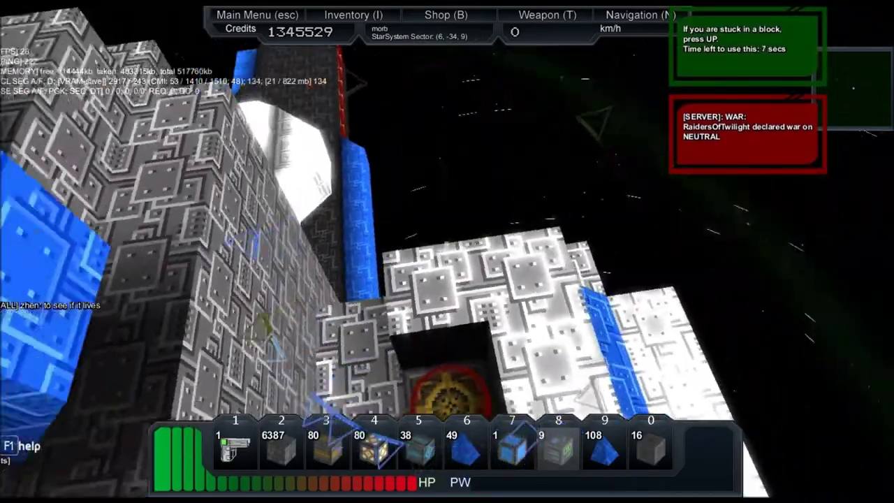
key("w")
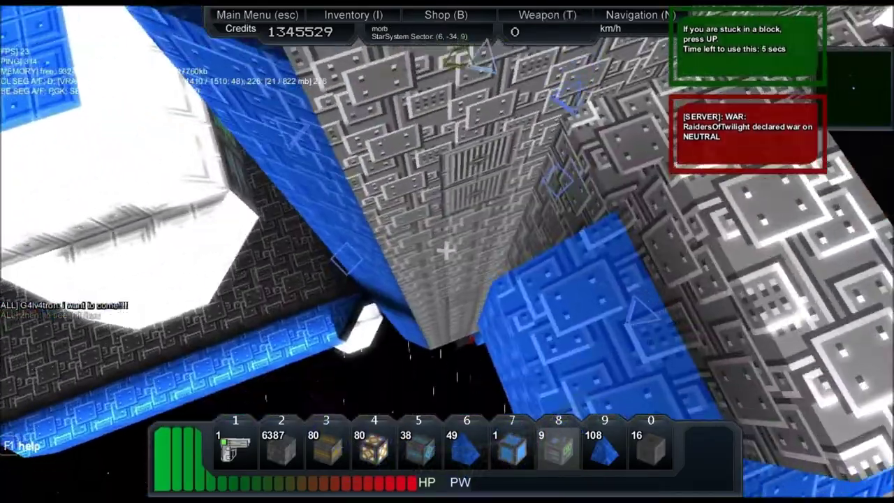
key("w")
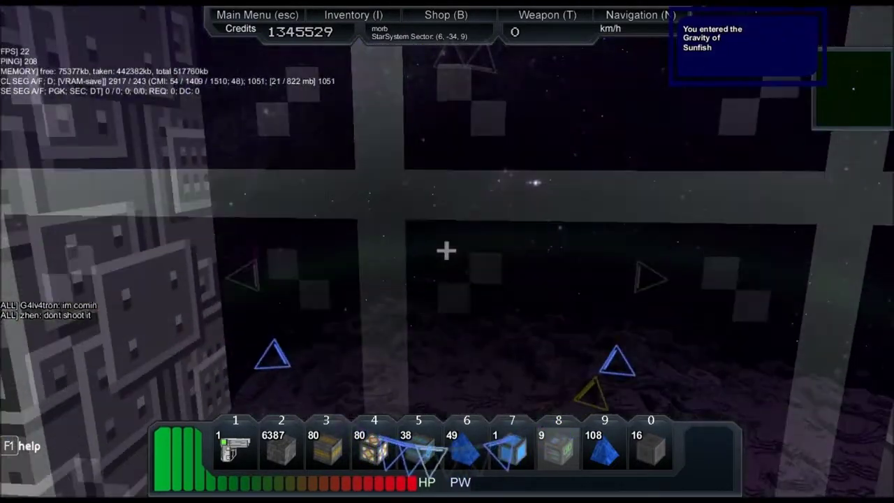
left_click_drag(446, 250, 445, 250)
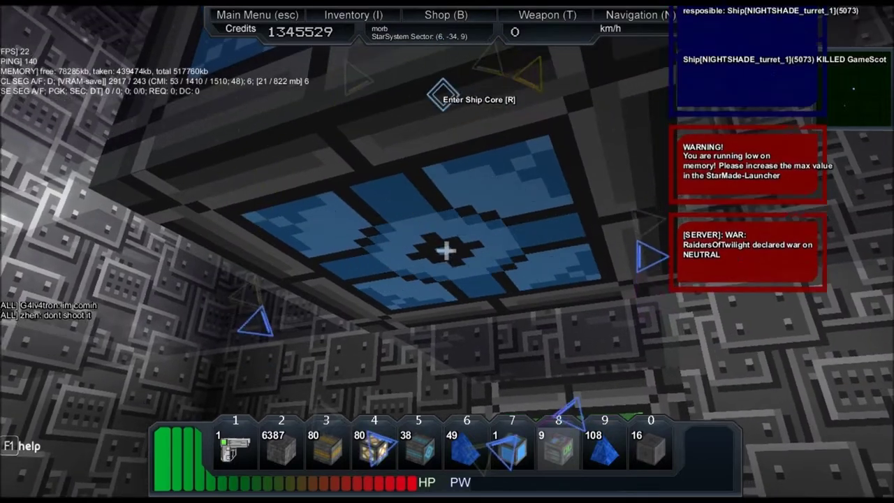
- Take control of the Sunfish core and aim it at the Shop, about 1095 m away
key("r")
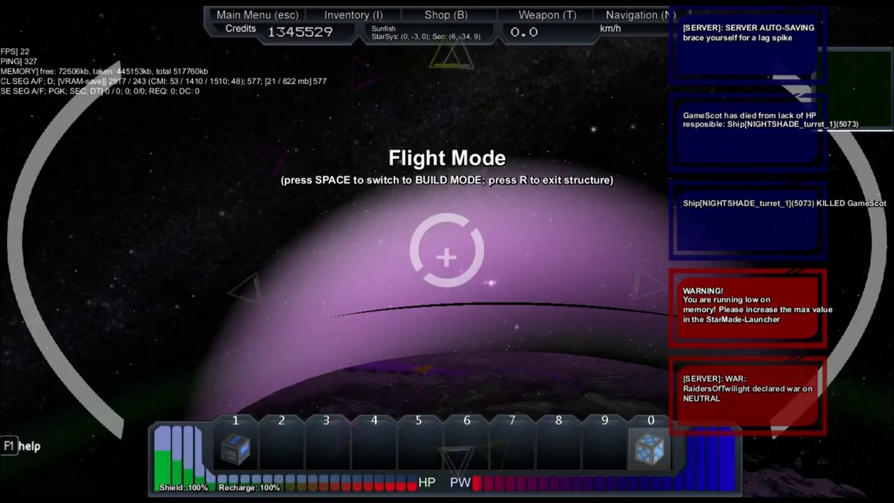
left_click_drag(446, 251, 628, 209)
left_click_drag(447, 251, 280, 252)
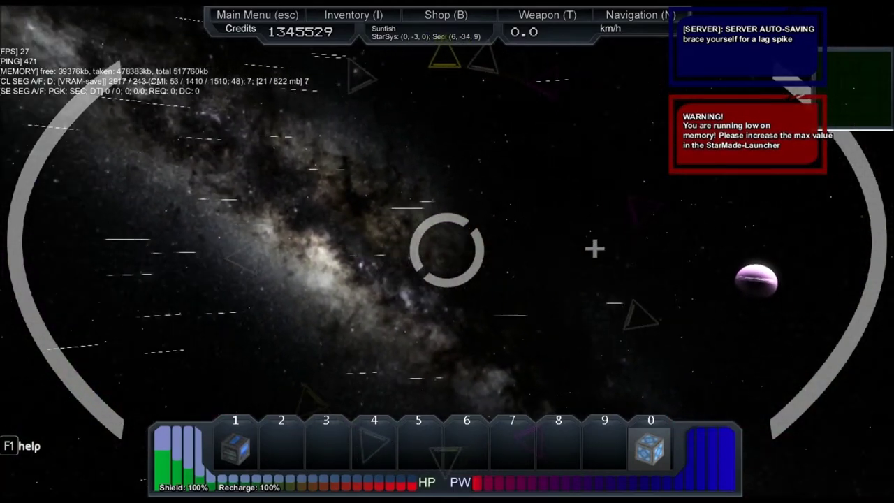
left_click_drag(447, 251, 349, 314)
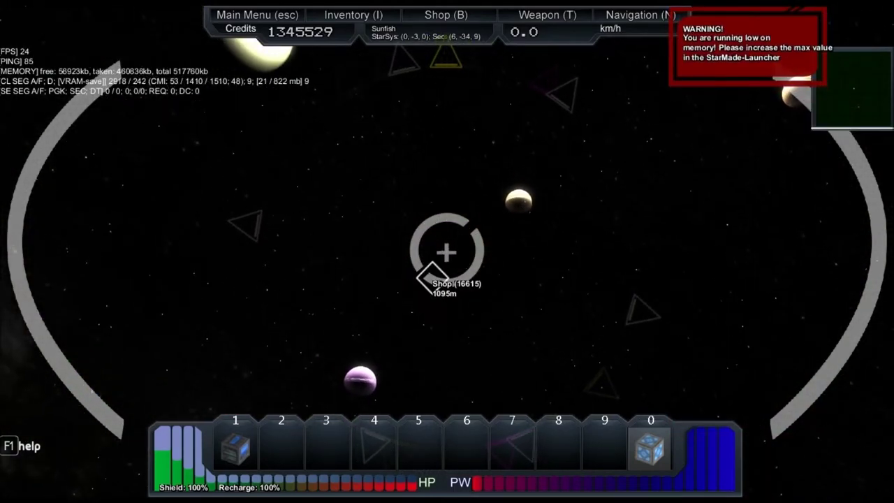
- Accelerate the Sunfish to about 79 km/h, closing to roughly 513 m from the shop
key("w")
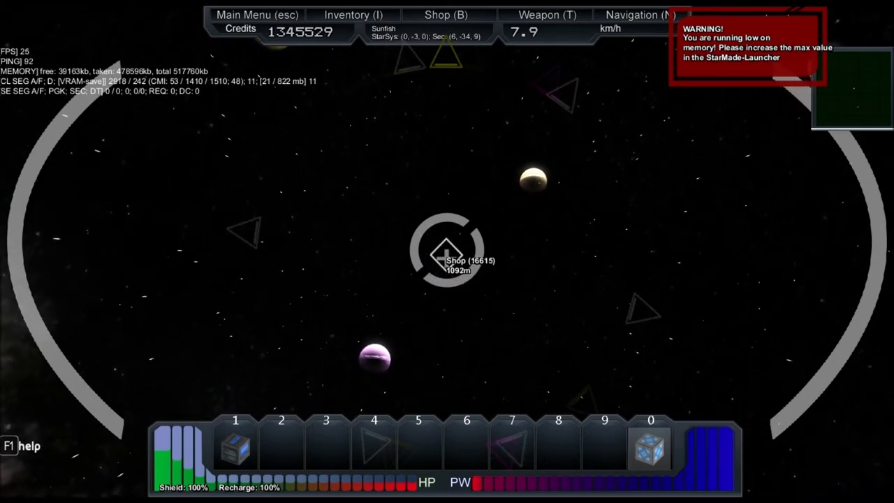
key("w")
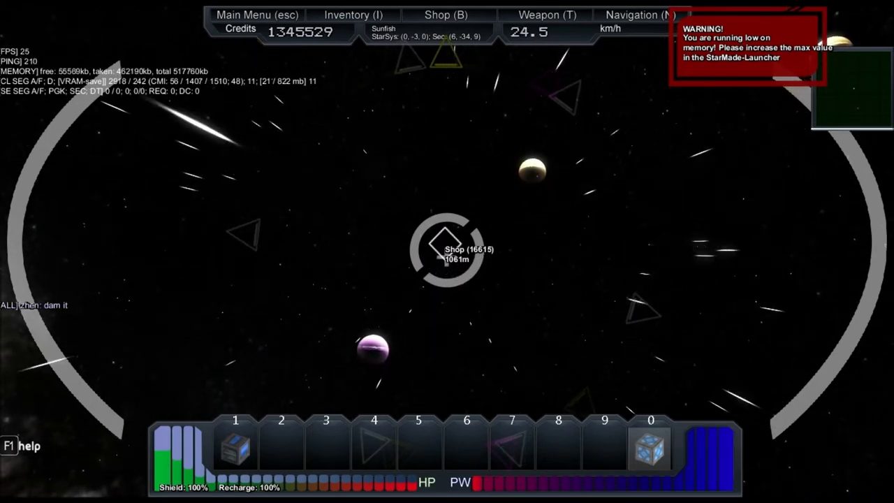
key("w")
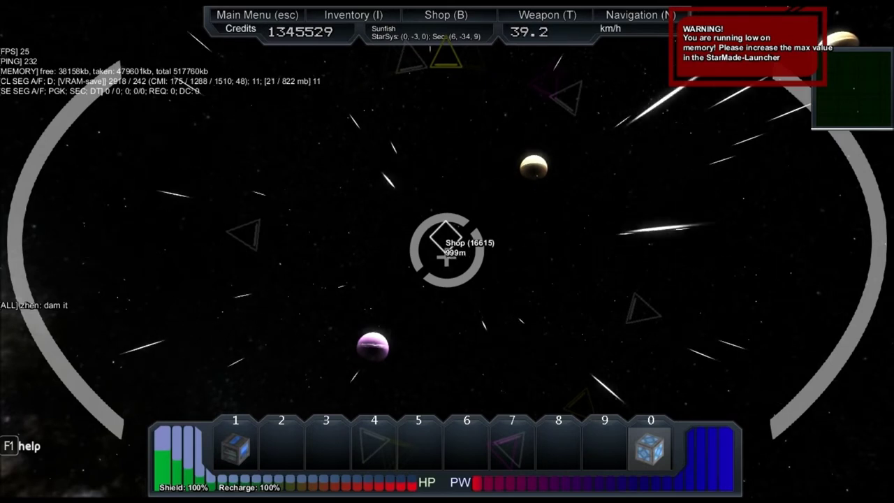
key("w")
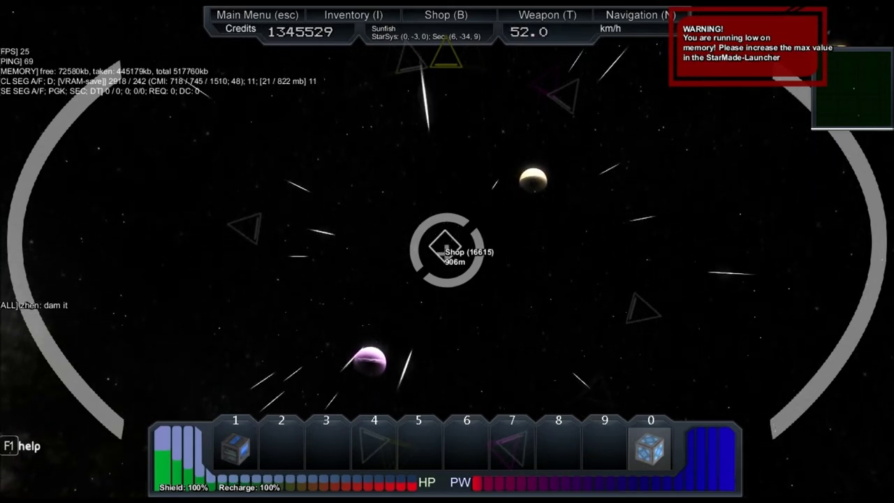
key("w")
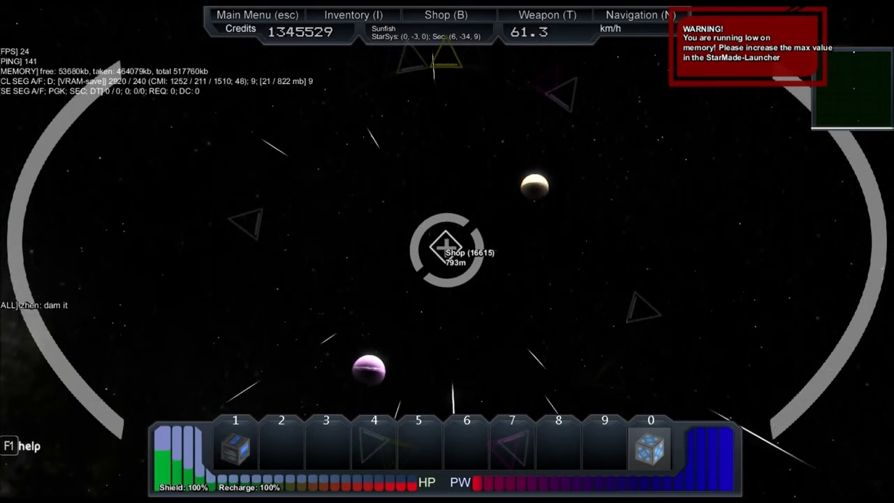
key("w")
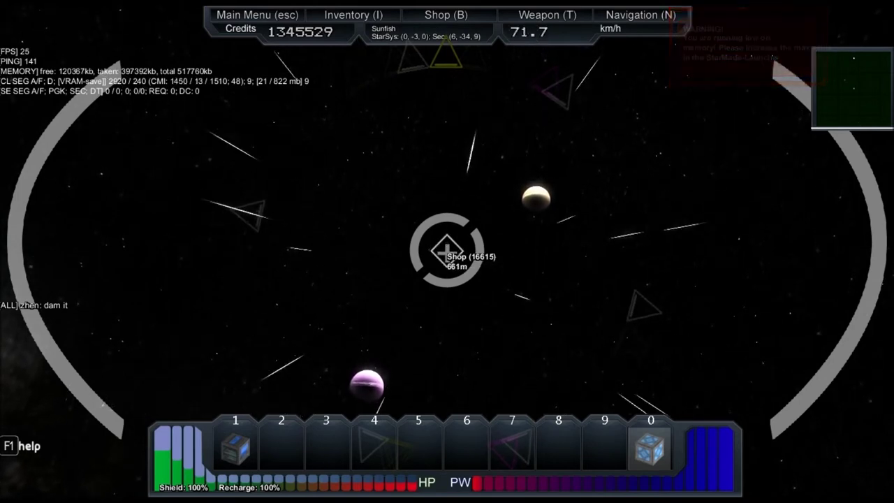
key("w")
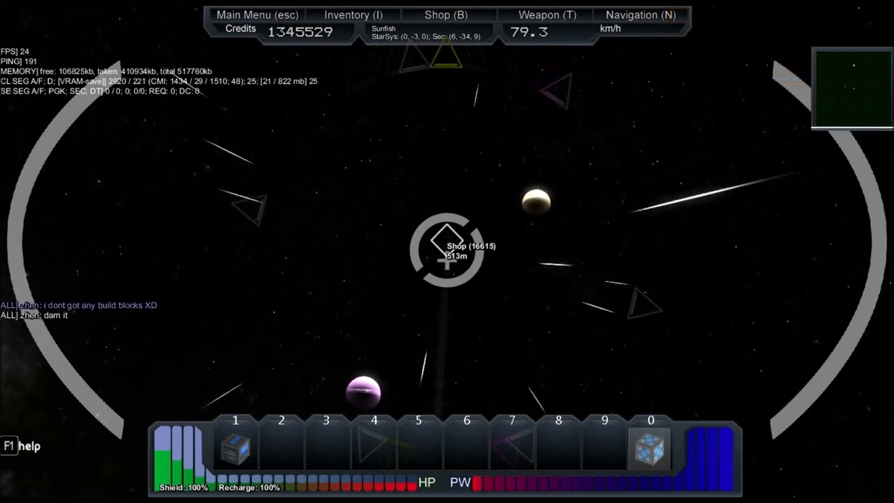